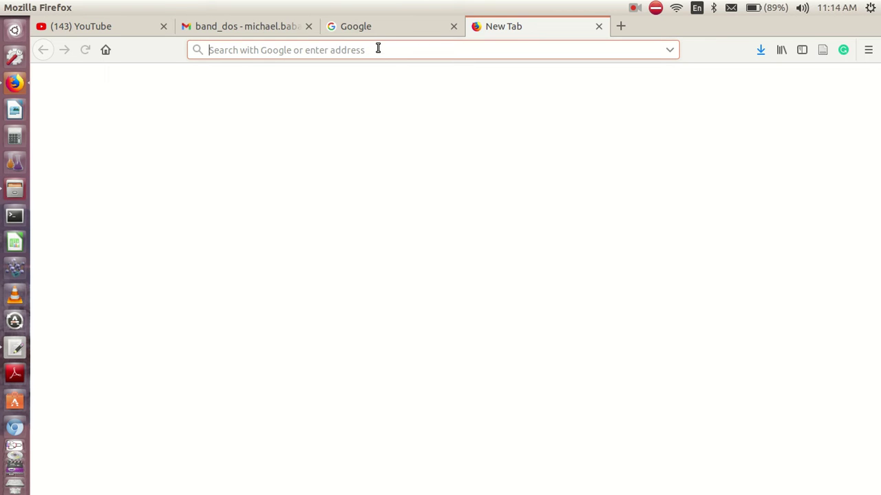
- Go to the Crystallography Open Database search page via the 'cod' address-bar entry
{"action": "type", "text": "cod"}
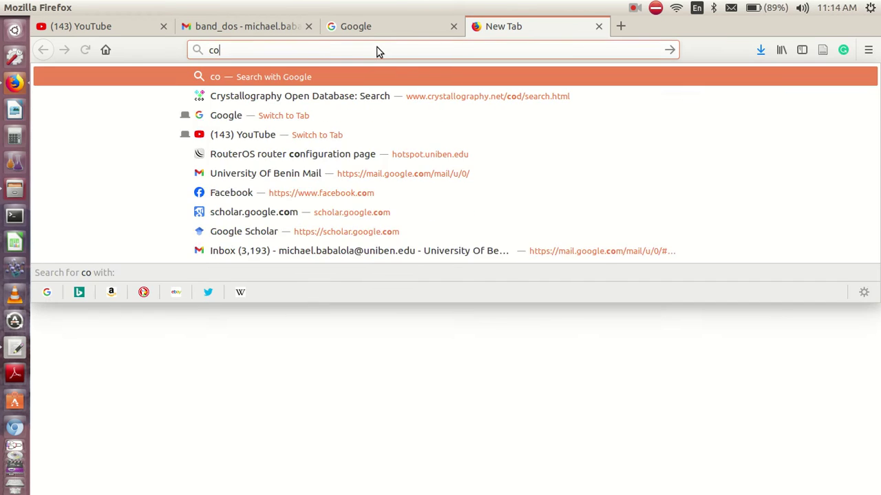
{"action": "left_click", "coordinate": [300, 99]}
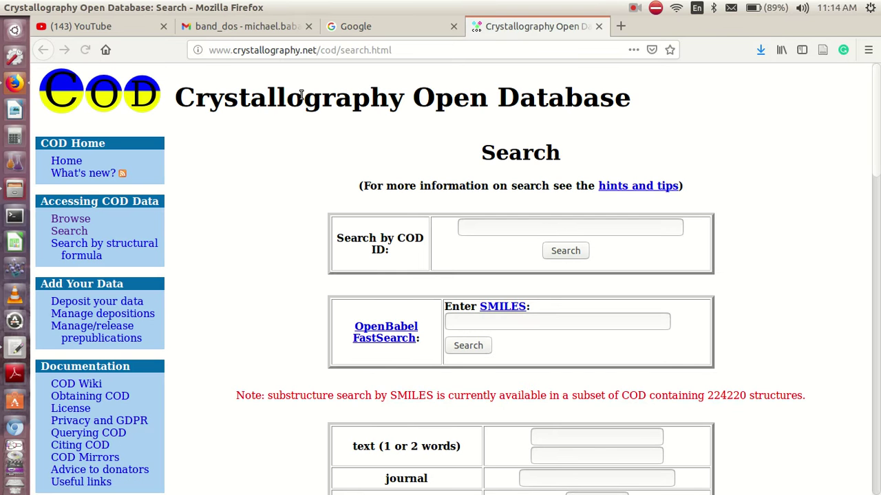
{"action": "scroll", "coordinate": [232, 188], "scroll_direction": "down", "scroll_amount": 10}
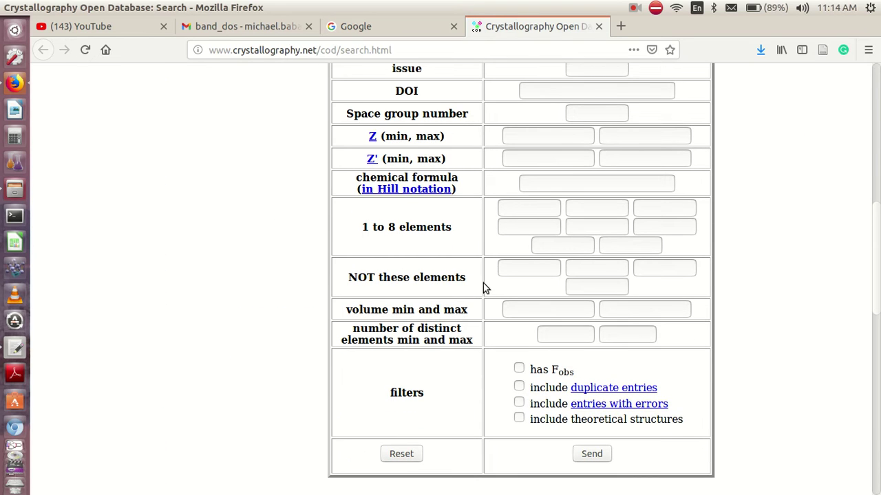
- Enter elements Ga and As and set minimum distinct elements to 2
{"action": "type", "text": "Ga"}
{"action": "left_click", "coordinate": [614, 207]}
{"action": "type", "text": "As"}
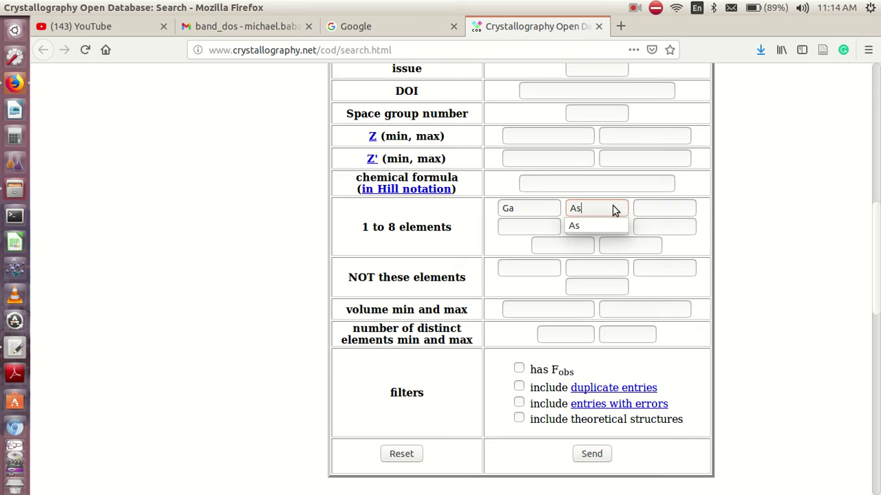
{"action": "left_click", "coordinate": [506, 242]}
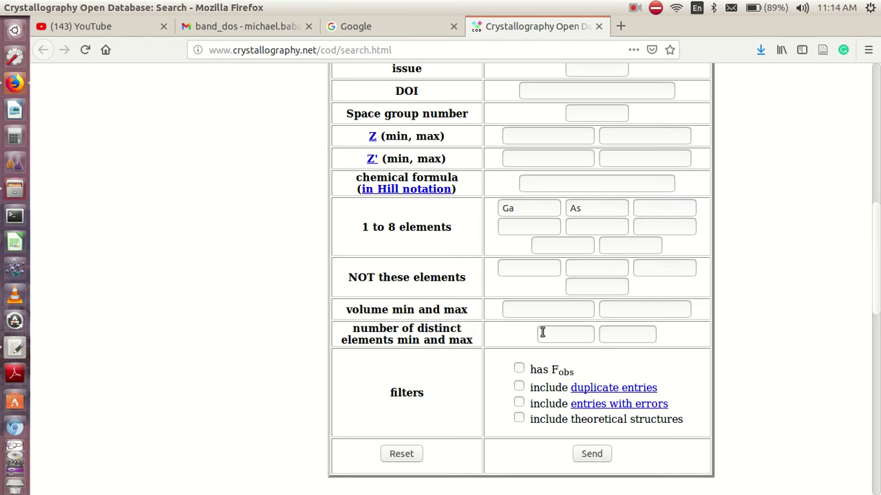
{"action": "type", "text": "2"}
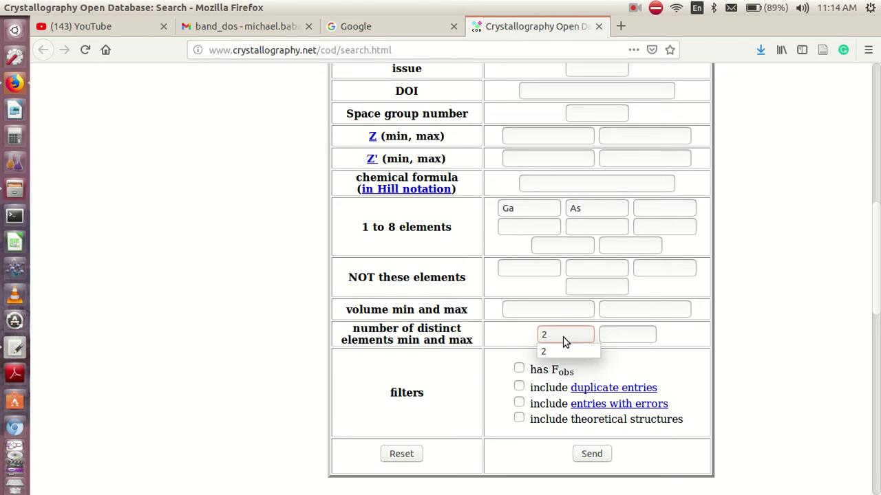
{"action": "left_click", "coordinate": [618, 340]}
- Set maximum distinct elements to 2, run the search, and save entry 9008845's CIF as 9008845.cif
{"action": "type", "text": "2"}
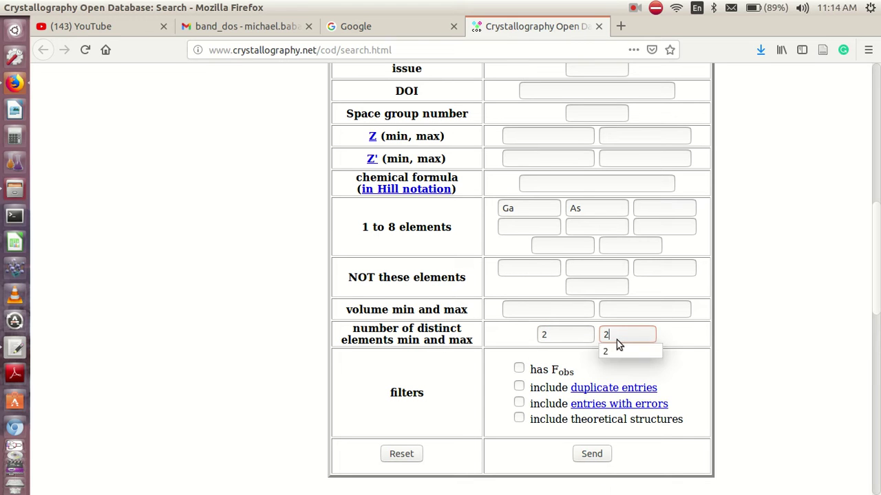
{"action": "left_click", "coordinate": [591, 456]}
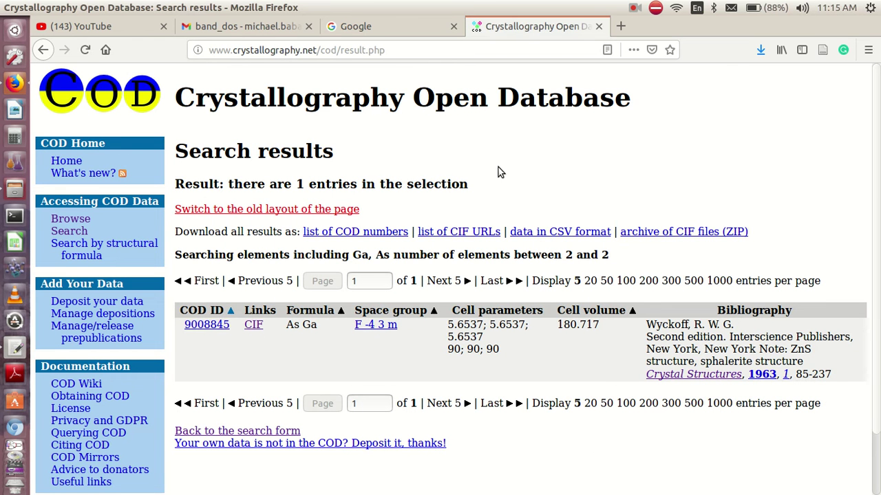
{"action": "scroll", "coordinate": [498, 168], "scroll_direction": "down", "scroll_amount": 2}
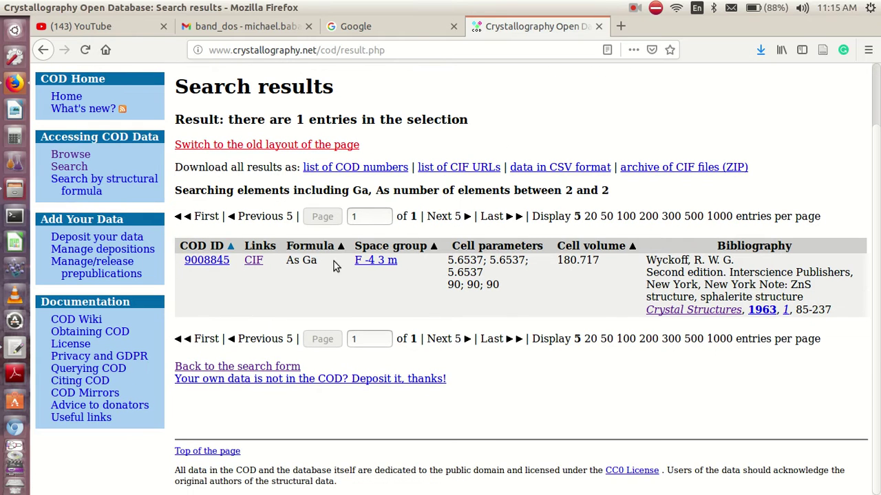
{"action": "left_click", "coordinate": [252, 260]}
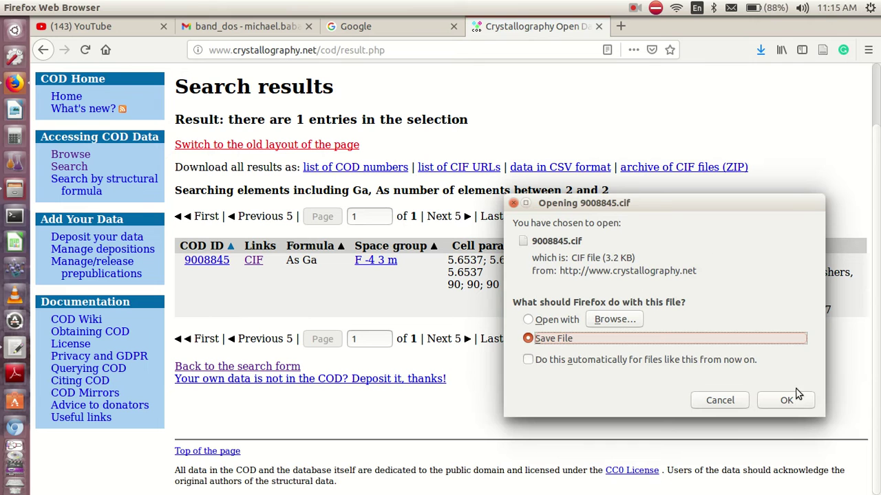
{"action": "left_click", "coordinate": [785, 401]}
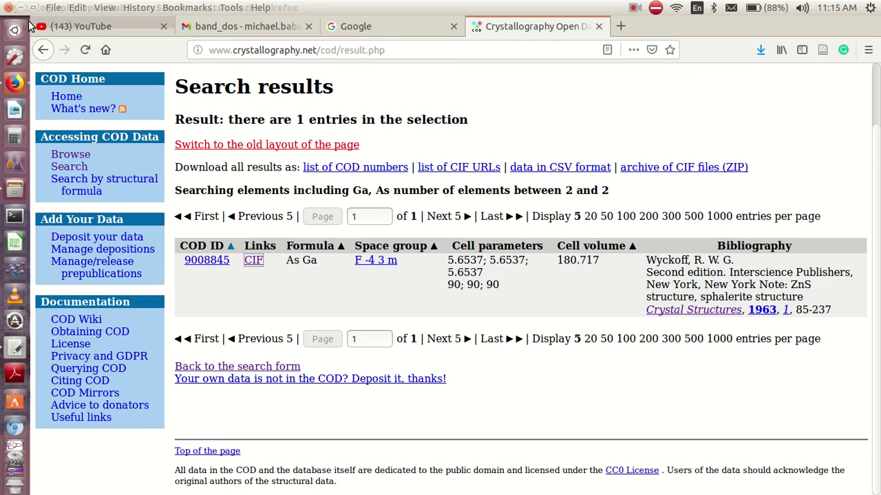
- Select the downloaded 9008845.cif in the file manager
{"action": "left_click", "coordinate": [22, 8]}
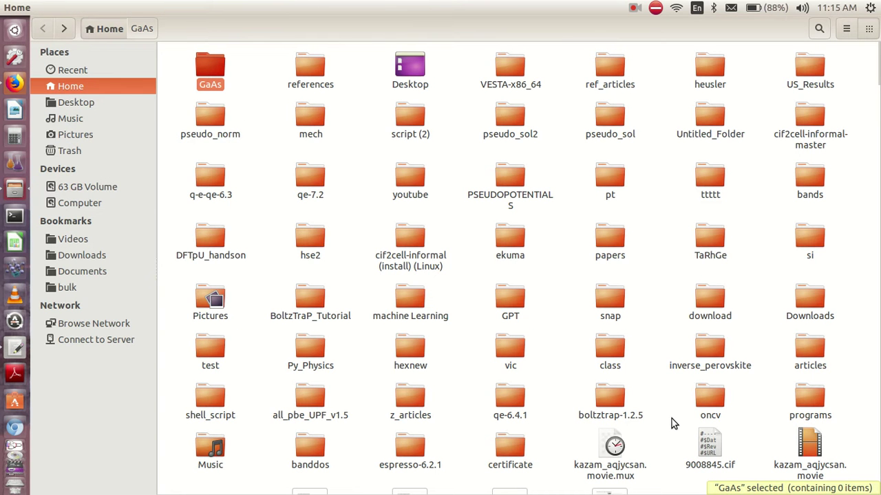
{"action": "scroll", "coordinate": [694, 417], "scroll_direction": "down", "scroll_amount": 1}
{"action": "left_click", "coordinate": [710, 419]}
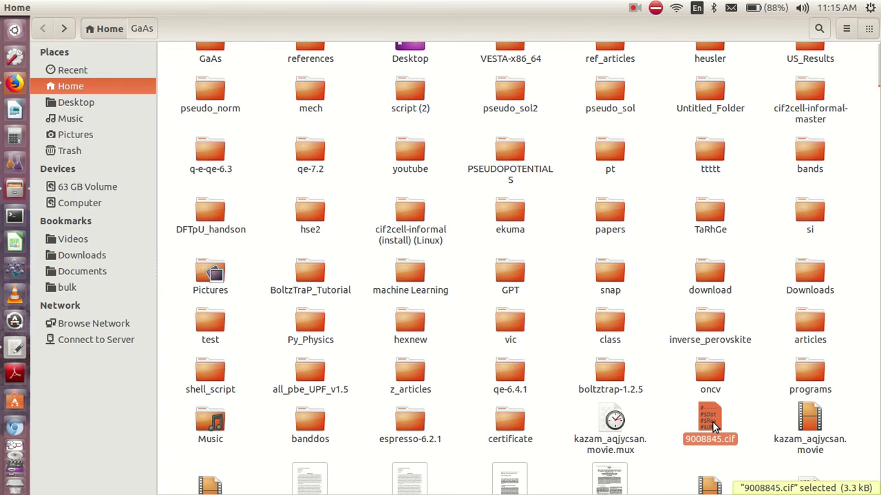
{"action": "scroll", "coordinate": [713, 424], "scroll_direction": "up", "scroll_amount": 1}
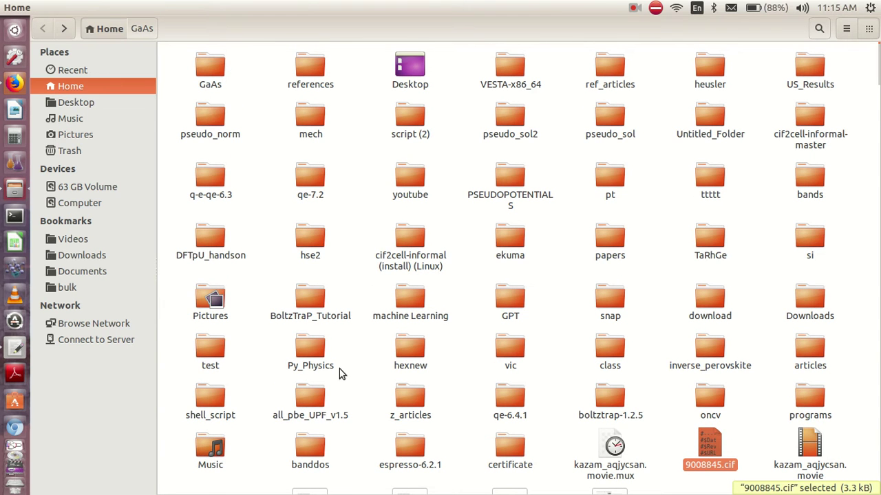
- Paste 9008845.cif into the qe-6.4.1/PW/tools folder
{"action": "double_click", "coordinate": [510, 406]}
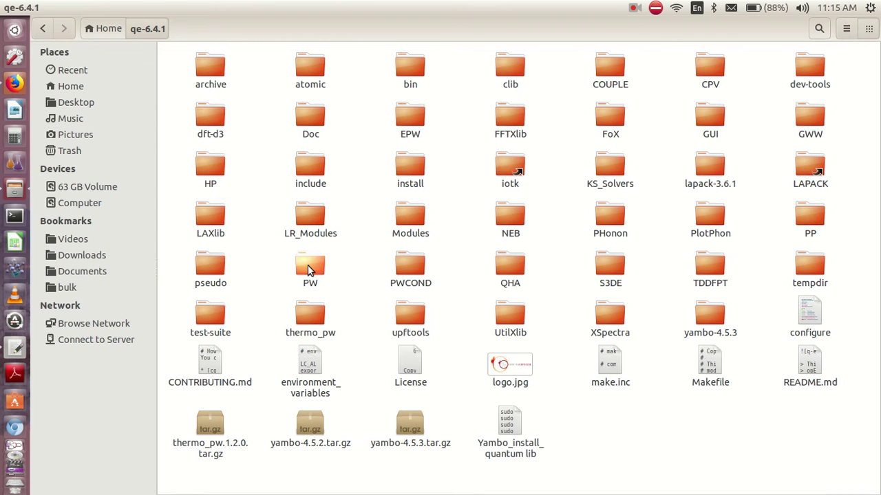
{"action": "double_click", "coordinate": [308, 269]}
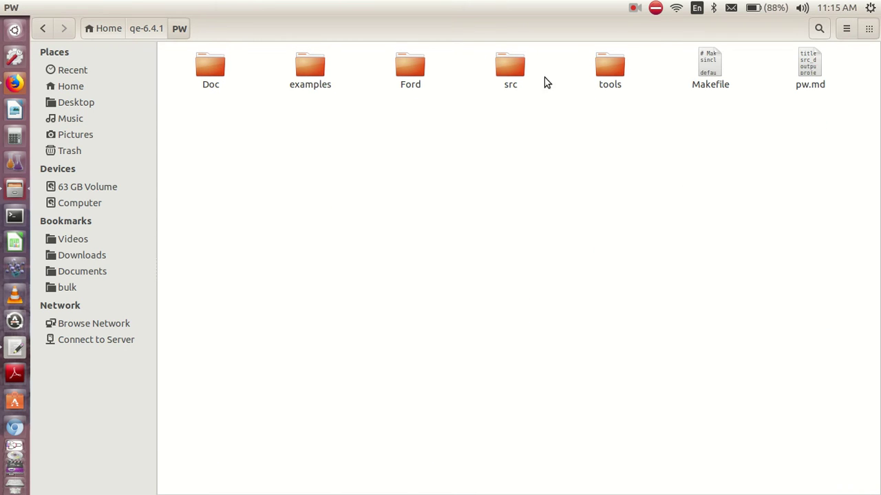
{"action": "double_click", "coordinate": [611, 66]}
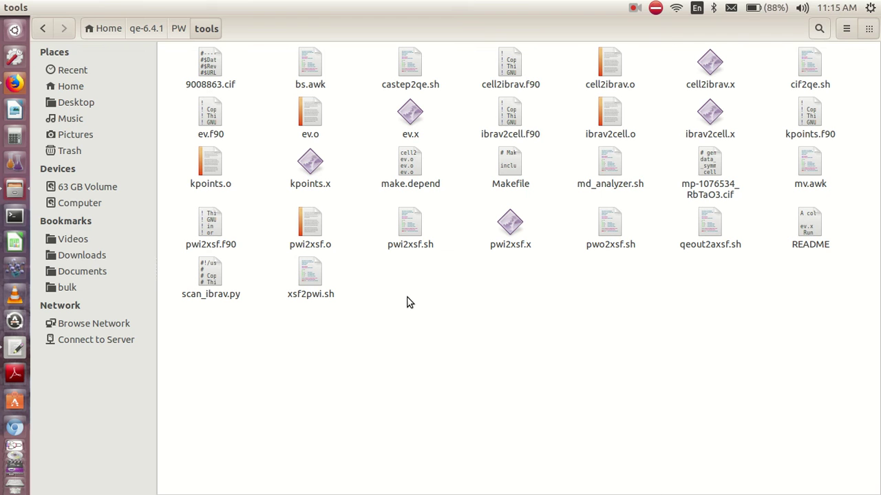
{"action": "right_click", "coordinate": [406, 301]}
{"action": "left_click", "coordinate": [452, 340]}
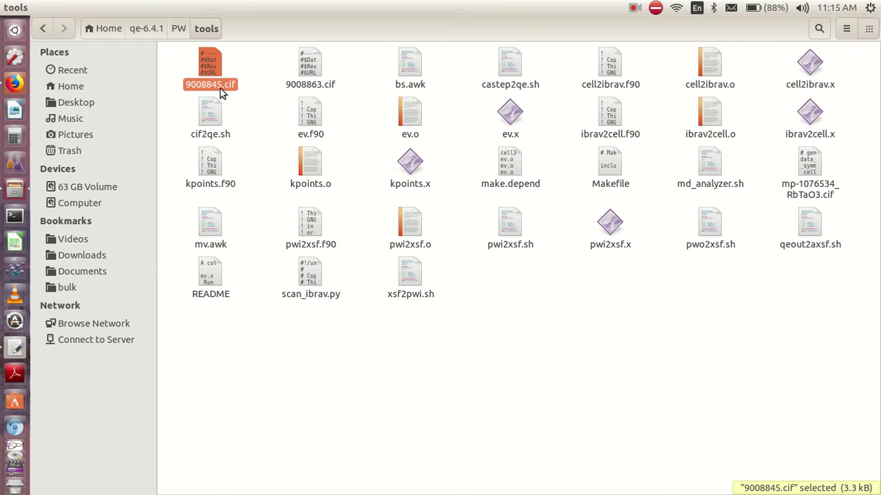
- Check 9008845.cif's cell lengths and GaAs formula in gedit, close it, and minimize the notes
{"action": "double_click", "coordinate": [208, 68]}
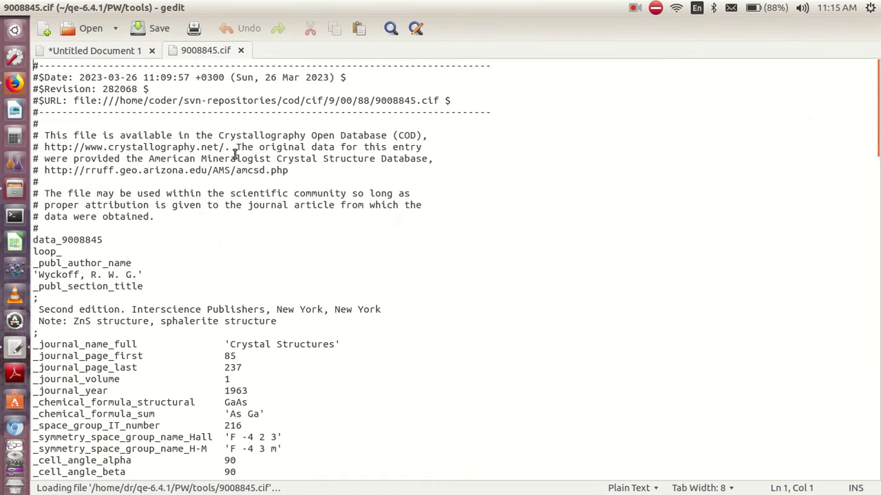
{"action": "scroll", "coordinate": [234, 152], "scroll_direction": "down", "scroll_amount": 5}
{"action": "left_click_drag", "start_coordinate": [234, 152], "coordinate": [236, 159]}
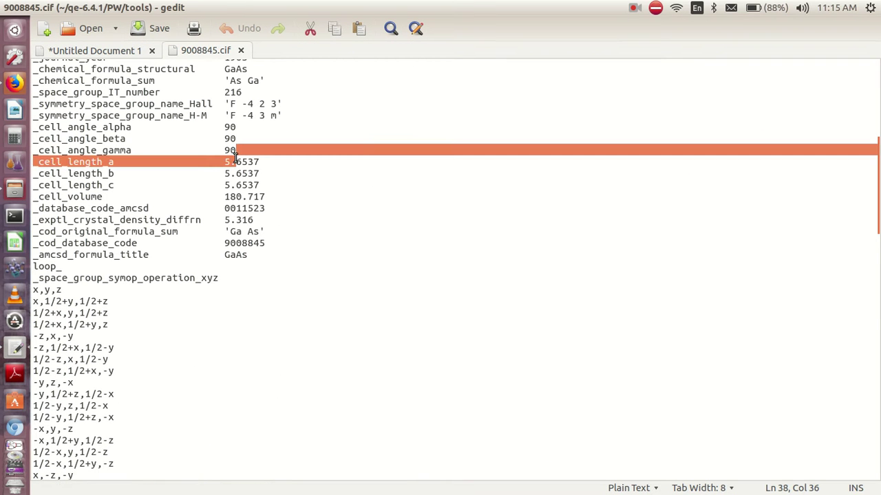
{"action": "left_click", "coordinate": [235, 157]}
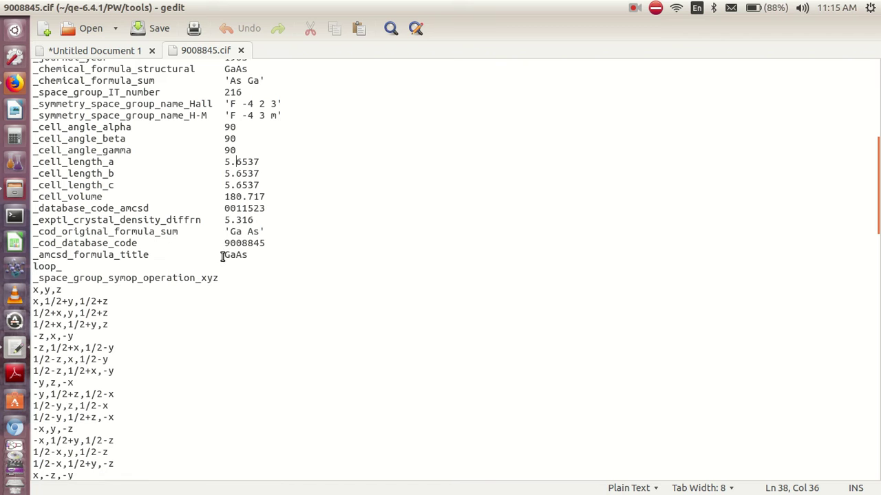
{"action": "left_click_drag", "start_coordinate": [223, 256], "coordinate": [281, 255]}
{"action": "scroll", "coordinate": [281, 255], "scroll_direction": "down", "scroll_amount": 20}
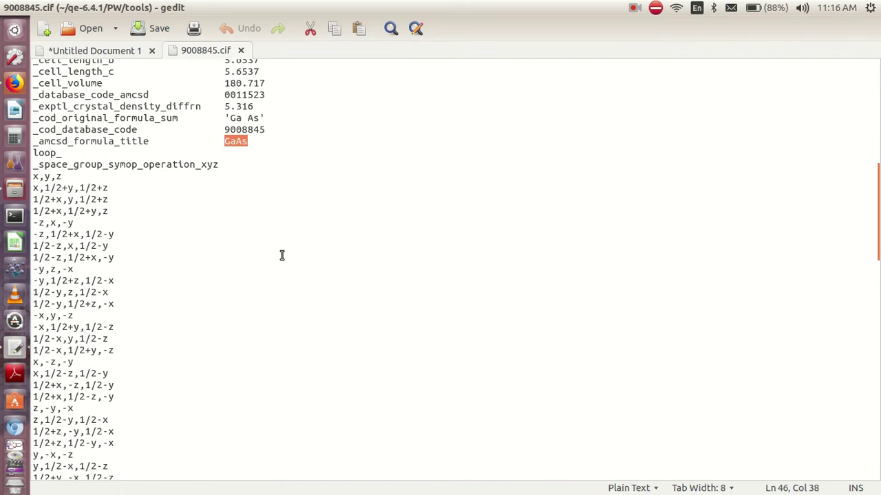
{"action": "left_click", "coordinate": [241, 50]}
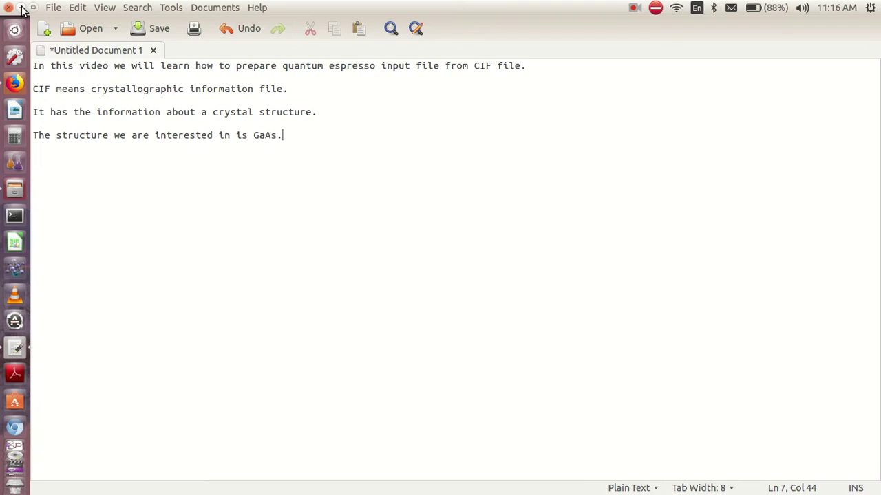
{"action": "left_click", "coordinate": [21, 7]}
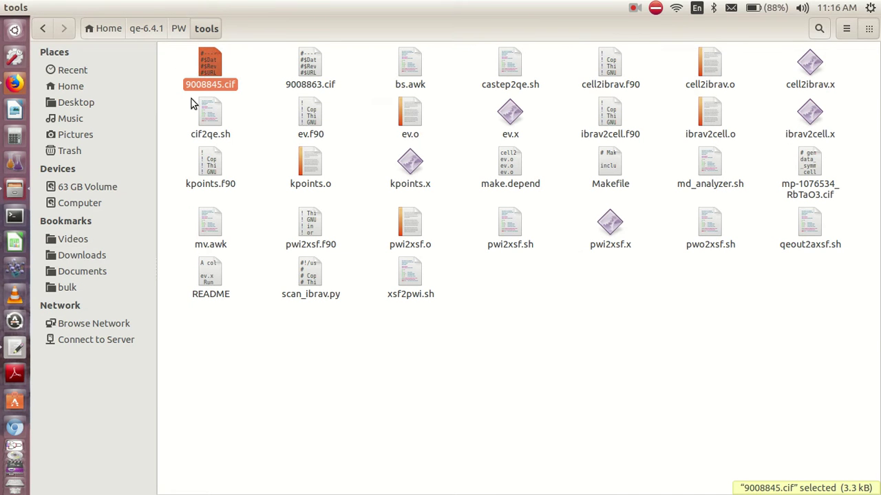
- Open a terminal and change into qe-6.4.1/PW/tools
{"action": "left_click", "coordinate": [10, 218]}
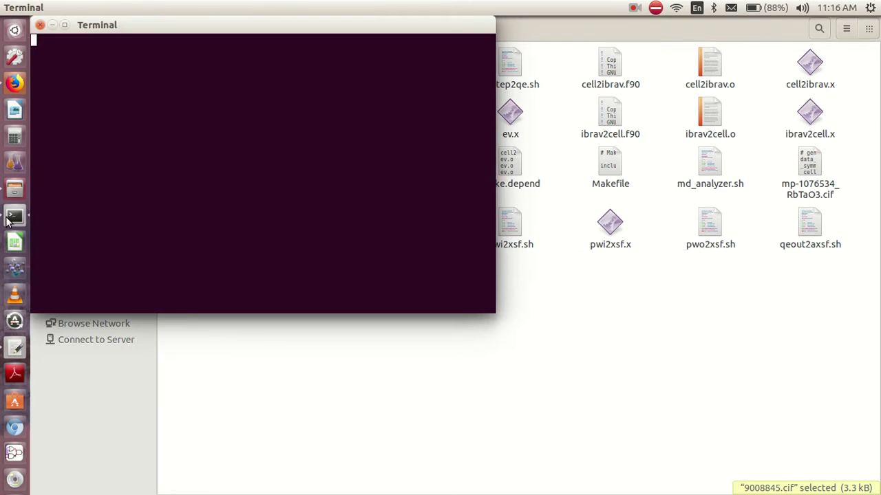
{"action": "left_click_drag", "start_coordinate": [204, 28], "coordinate": [455, 204]}
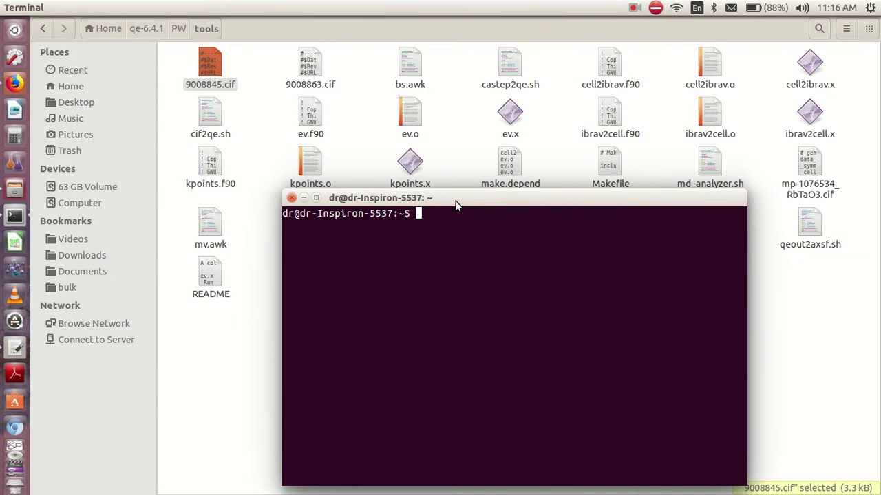
{"action": "mouse_move", "coordinate": [137, 13]}
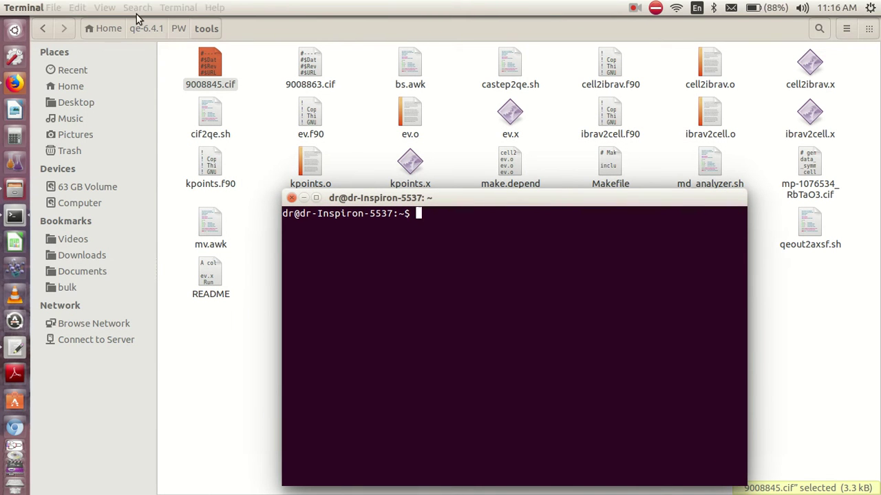
{"action": "type", "text": "cd qe-"}
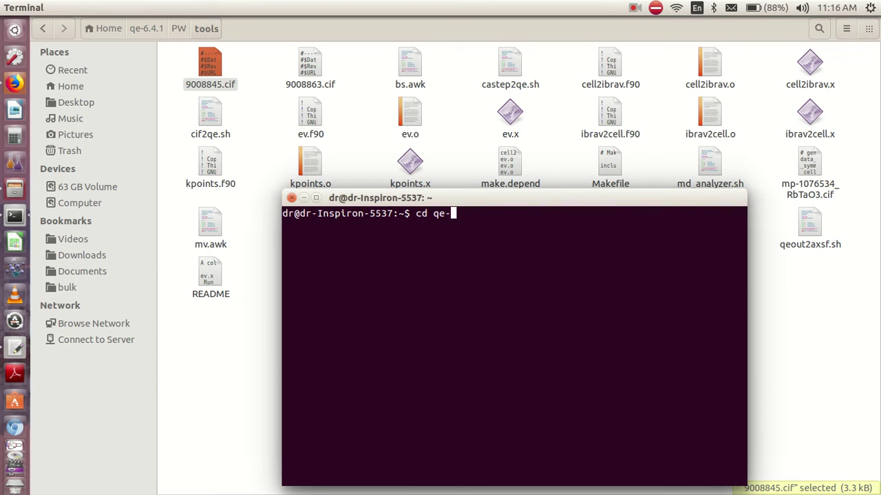
{"action": "key", "text": "Tab"}
{"action": "type", "text": "PW/to"}
{"action": "key", "text": "Tab"}
{"action": "key", "text": "Return"}
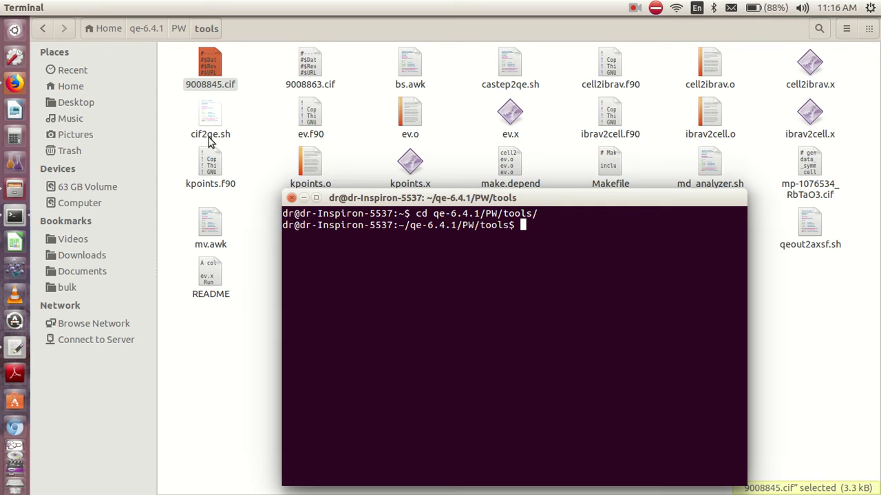
- Run ./cif2qe.sh 9008845 to print the pw.x input
{"action": "triple_click", "coordinate": [531, 234]}
{"action": "left_click", "coordinate": [531, 234]}
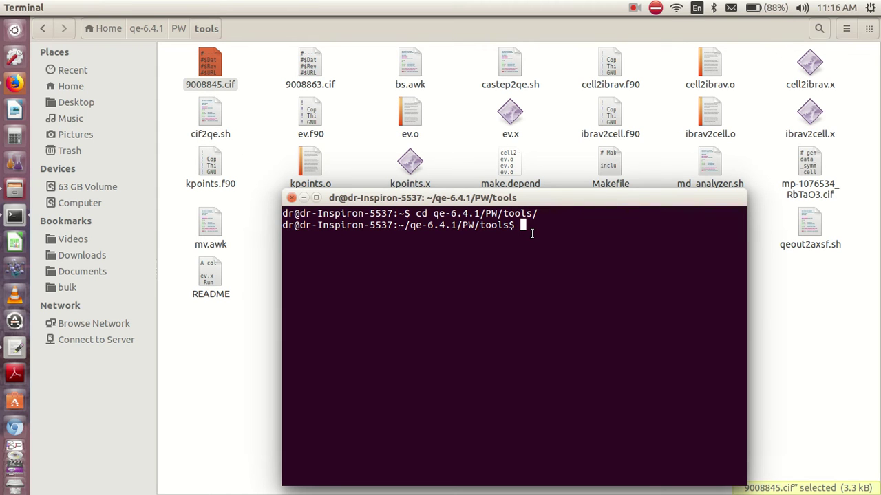
{"action": "type", "text": "./ci"}
{"action": "key", "text": "Tab"}
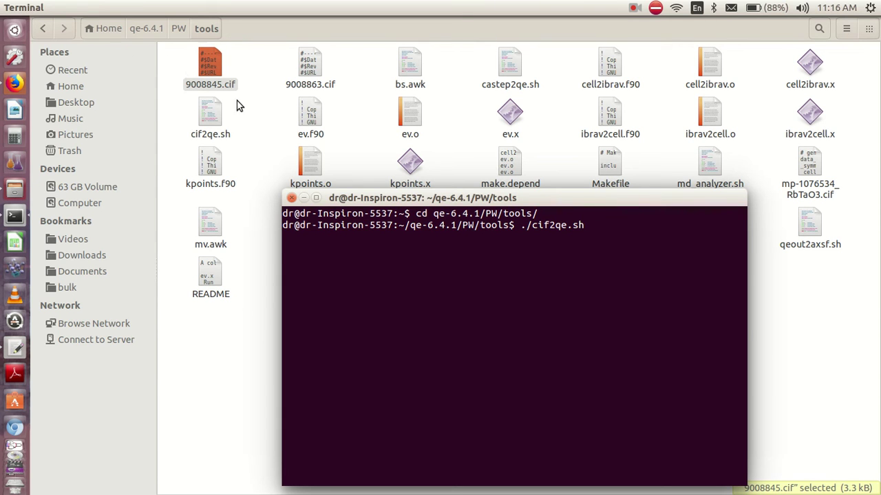
{"action": "type", "text": "9008845"}
{"action": "key", "text": "Left"}
{"action": "key", "text": "Left"}
{"action": "key", "text": "Left"}
{"action": "key", "text": "Left"}
{"action": "key", "text": "Left"}
{"action": "key", "text": "Left"}
{"action": "key", "text": "Left"}
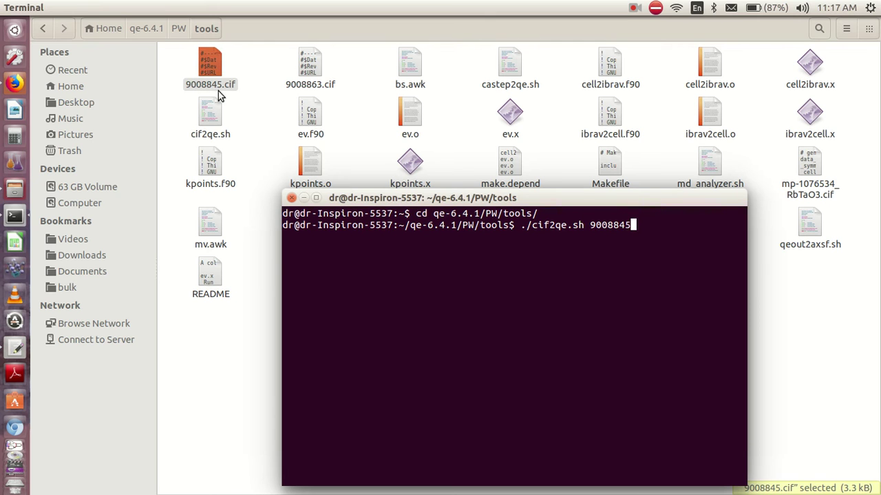
{"action": "key", "text": "Return"}
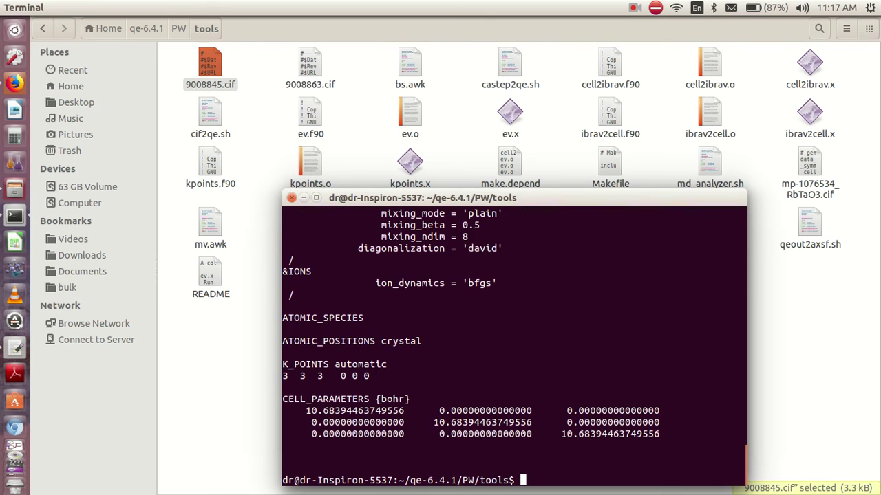
- Maximize the terminal and select the output from &CONTROL through the CELL_PARAMETERS block
{"action": "left_click", "coordinate": [316, 198]}
{"action": "scroll", "coordinate": [317, 169], "scroll_direction": "up", "scroll_amount": 5}
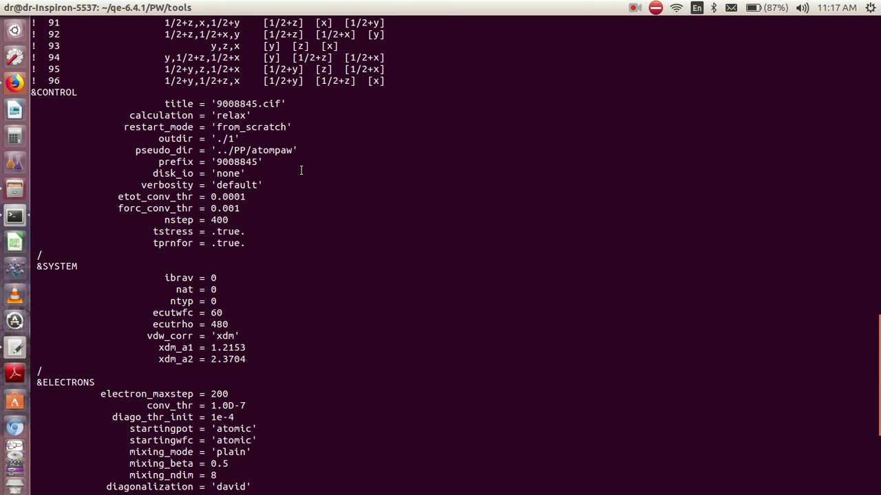
{"action": "scroll", "coordinate": [246, 251], "scroll_direction": "down", "scroll_amount": 5}
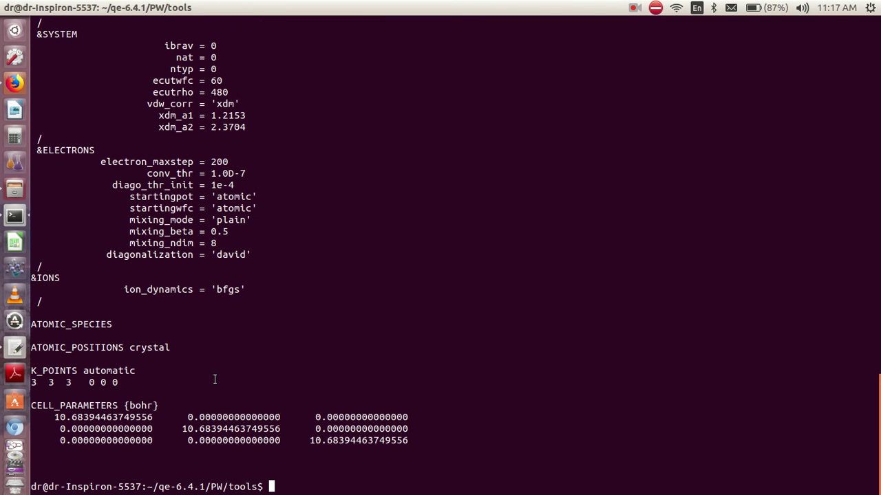
{"action": "scroll", "coordinate": [214, 379], "scroll_direction": "up", "scroll_amount": 6}
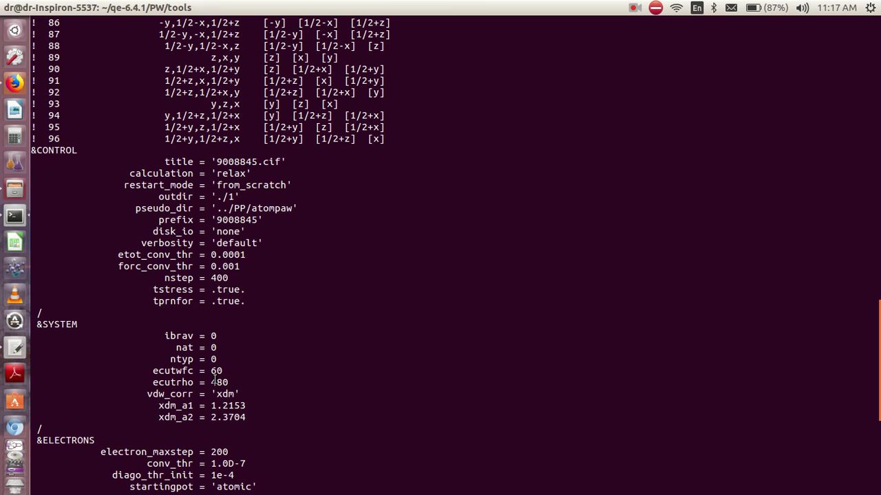
{"action": "scroll", "coordinate": [192, 349], "scroll_direction": "up", "scroll_amount": 20}
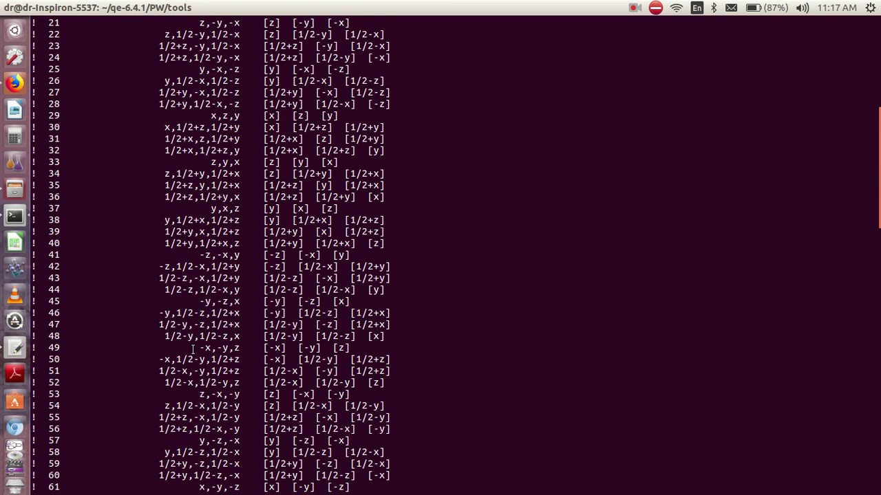
{"action": "scroll", "coordinate": [192, 349], "scroll_direction": "down", "scroll_amount": 2}
{"action": "scroll", "coordinate": [192, 348], "scroll_direction": "up", "scroll_amount": 2}
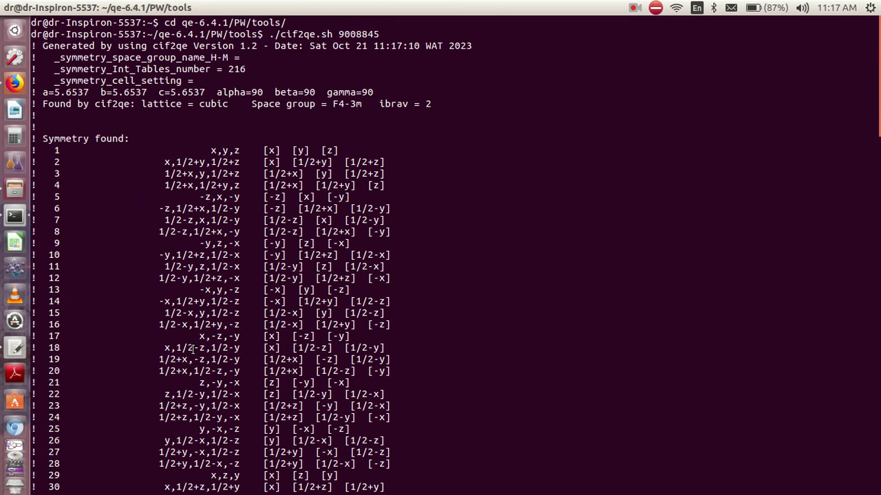
{"action": "scroll", "coordinate": [191, 349], "scroll_direction": "down", "scroll_amount": 20}
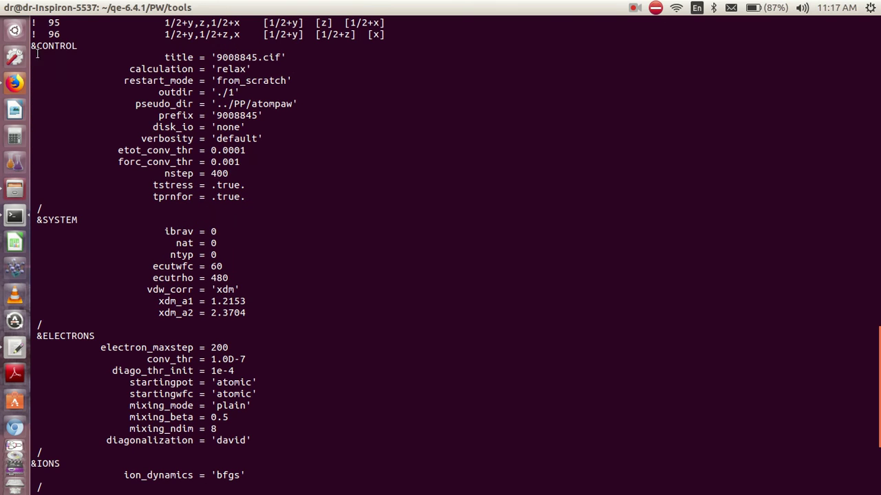
{"action": "left_click_drag", "start_coordinate": [31, 44], "coordinate": [408, 440]}
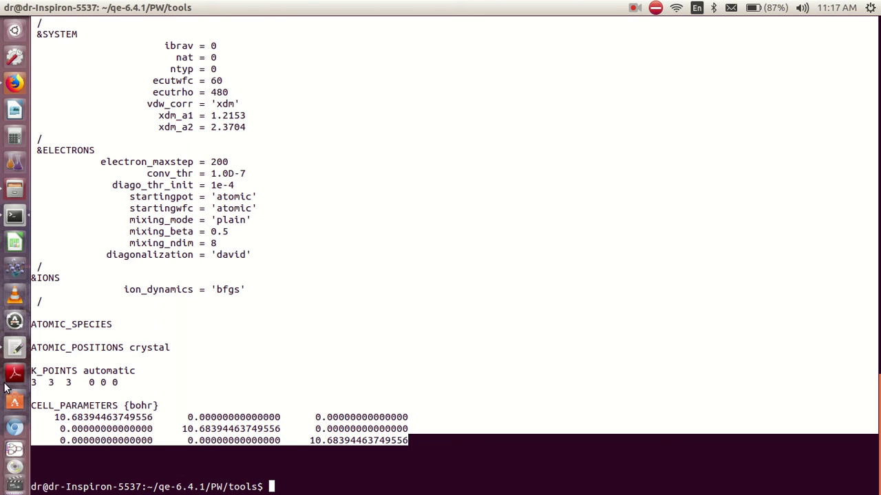
{"action": "left_click", "coordinate": [15, 347]}
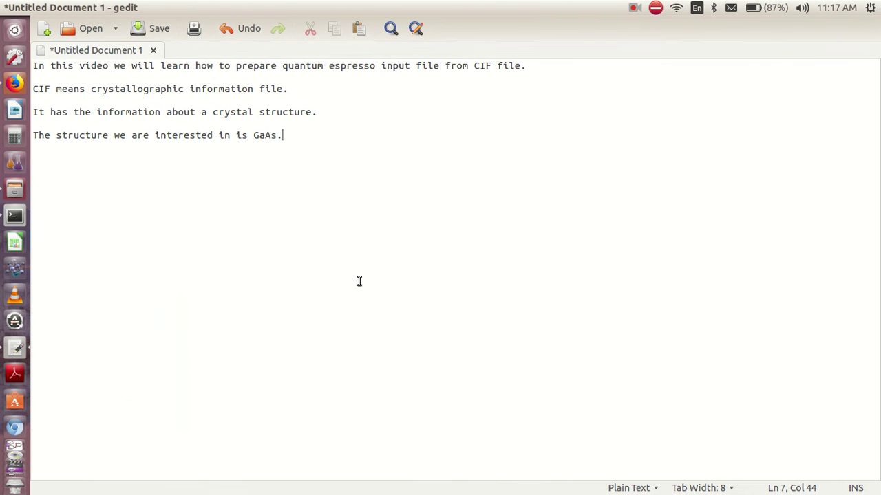
- Paste the copied pw.x input into a new Untitled Document 2
{"action": "key", "text": "ctrl+n"}
{"action": "key", "text": "ctrl+v"}
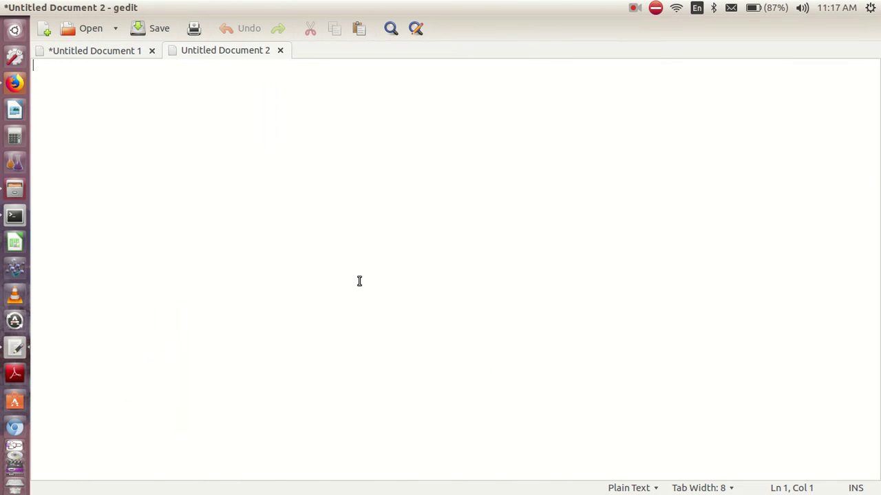
{"action": "scroll", "coordinate": [359, 281], "scroll_direction": "up", "scroll_amount": 5}
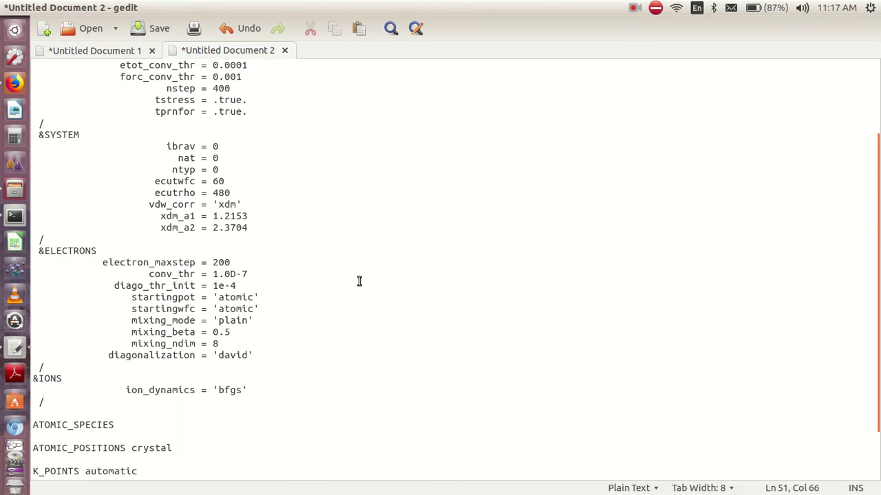
{"action": "scroll", "coordinate": [358, 281], "scroll_direction": "down", "scroll_amount": 5}
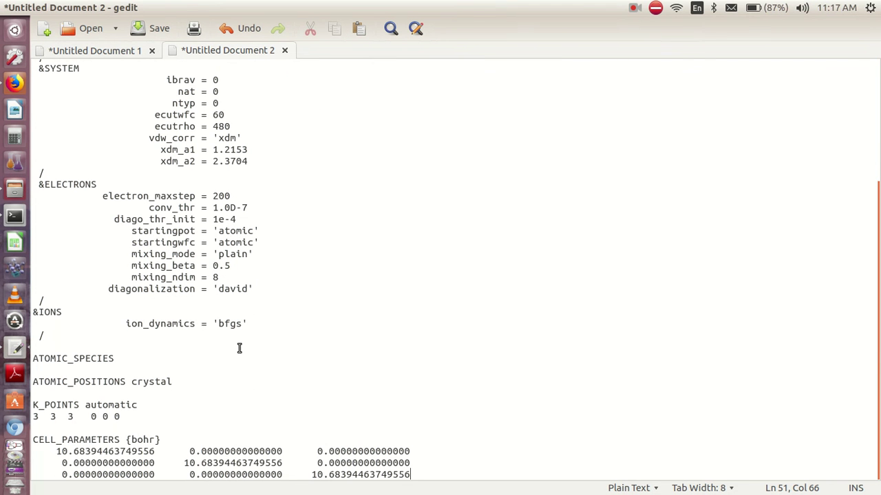